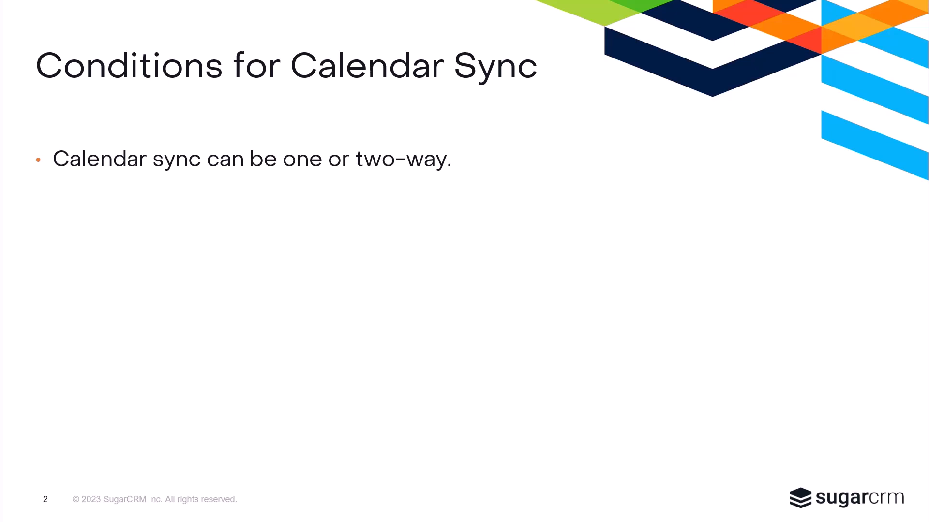
Reveal the five remaining sync bullets, from assigned calls through how Sugar items appear in Outlook
key("Right")
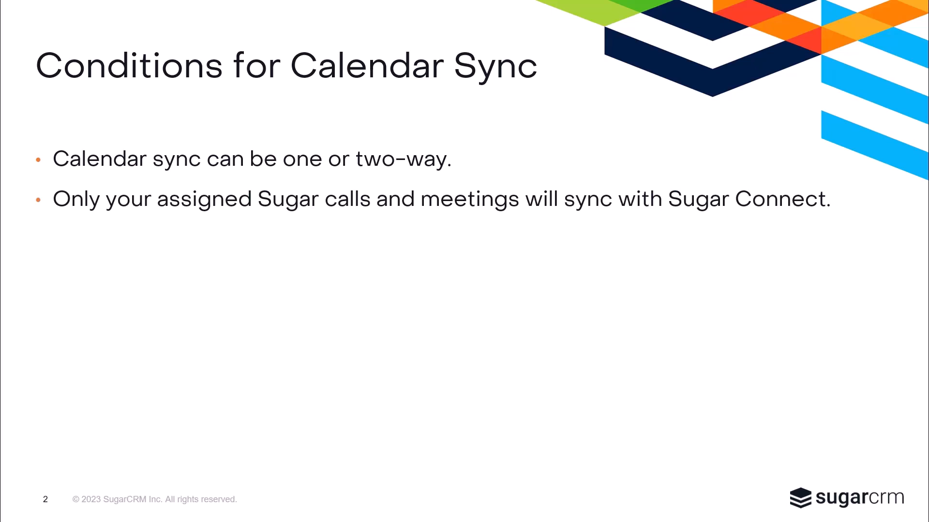
key("Right")
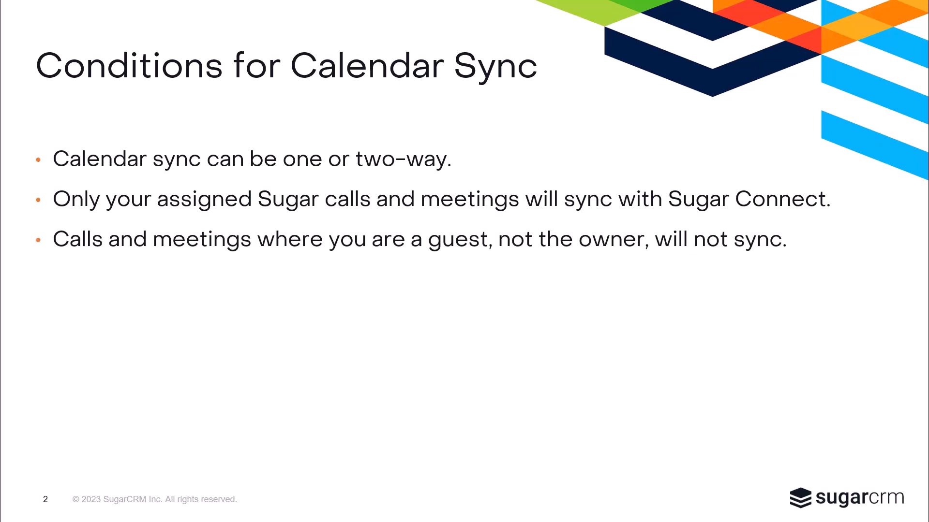
key("Right")
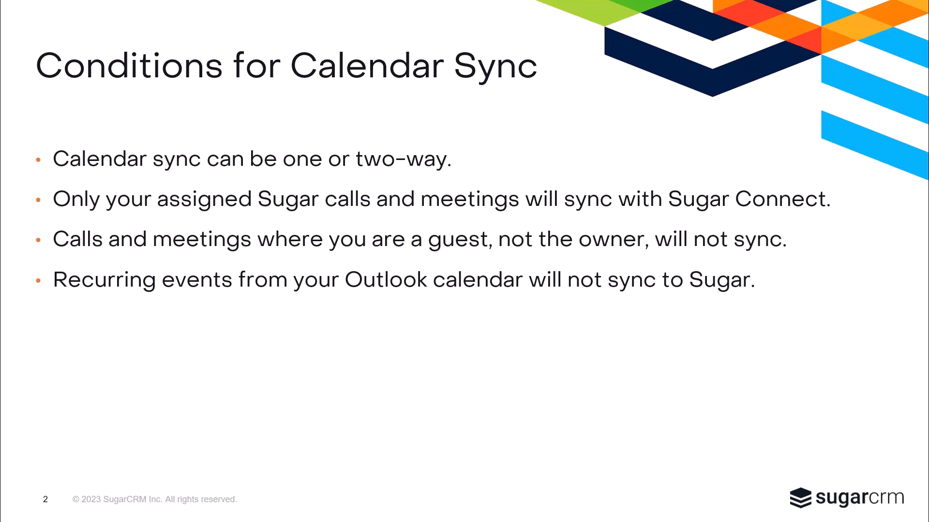
key("Right")
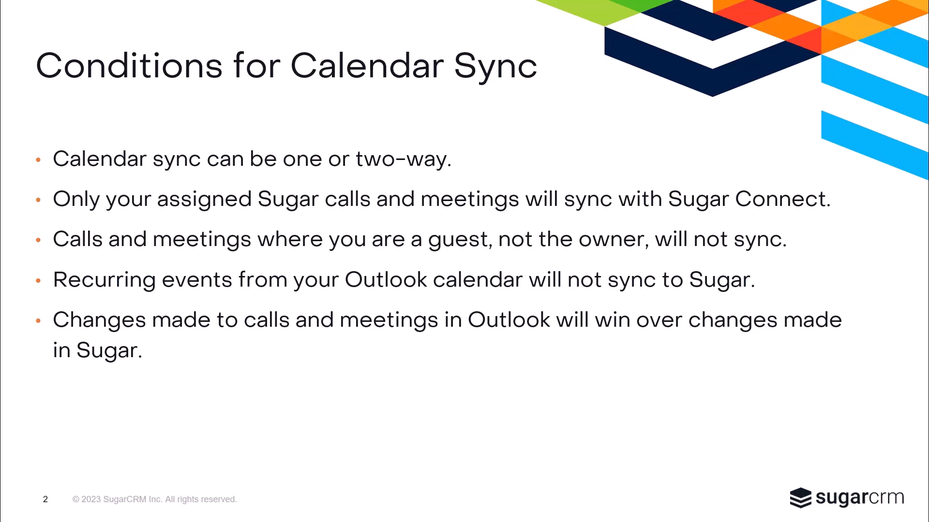
key("Right")
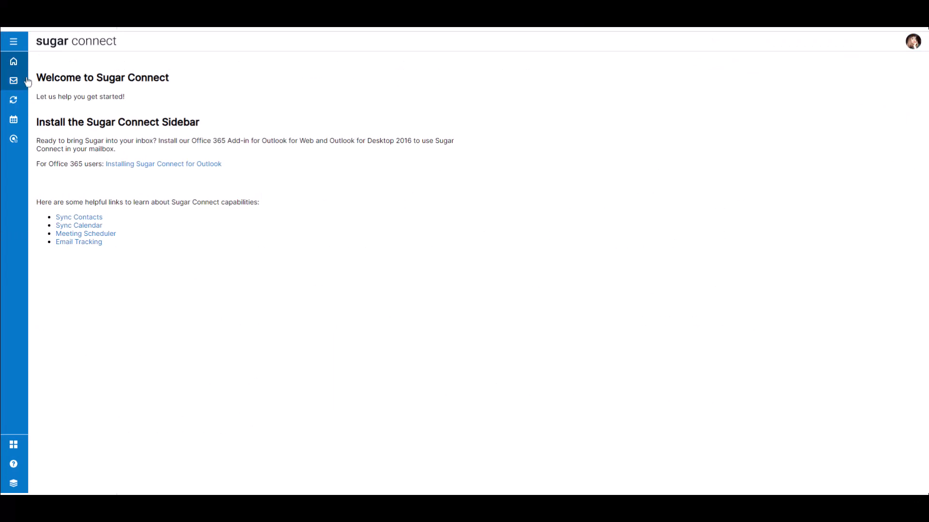
Expand the sidebar navigation and go to the Synchronization settings page
left_click(15, 43)
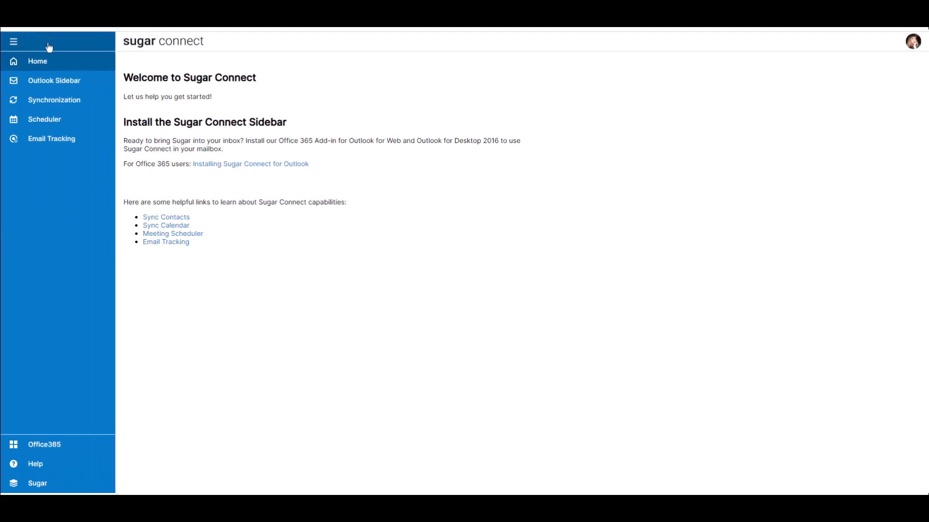
left_click(93, 106)
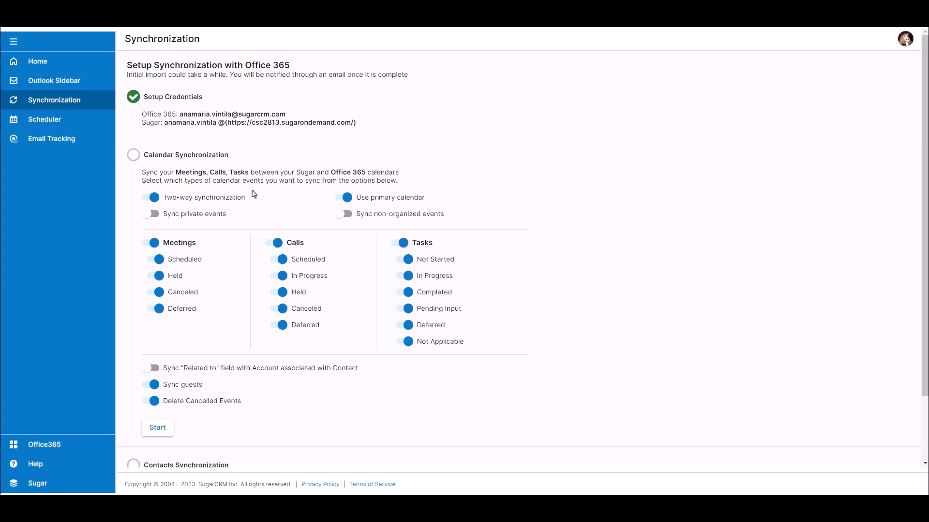
Keep two-way sync on, enable Sync private events, and start Calendar Synchronization
left_click(148, 199)
left_click(149, 198)
left_click(151, 214)
scroll(155, 421, "down", 1)
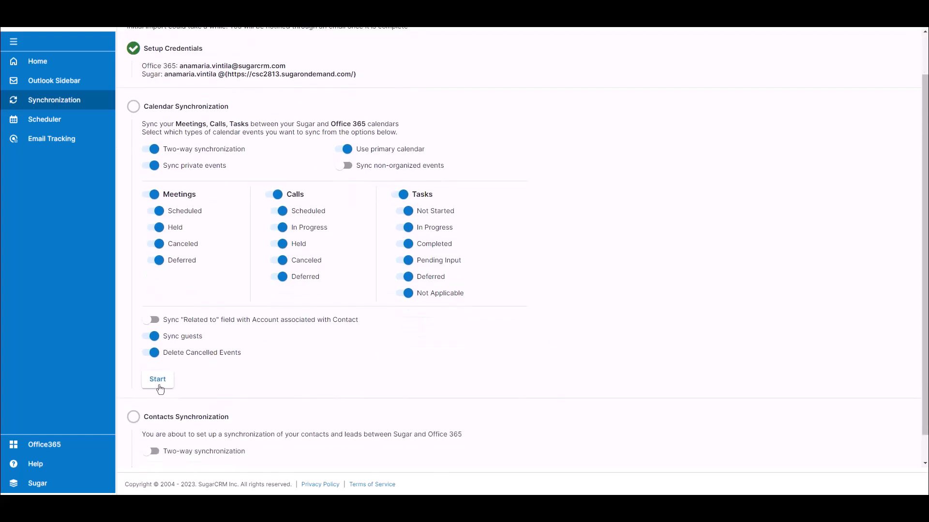
left_click(158, 382)
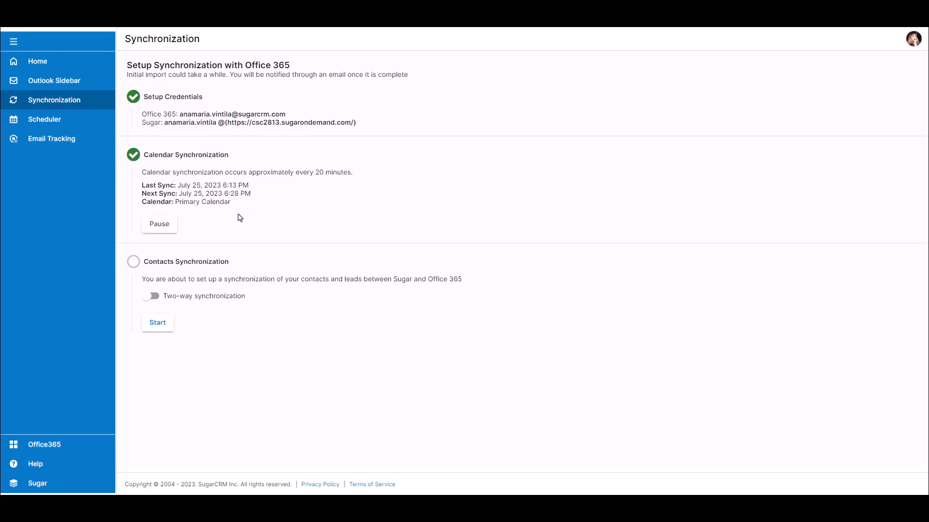
Pause Calendar Synchronization, then continue it with unchanged settings
left_click(166, 225)
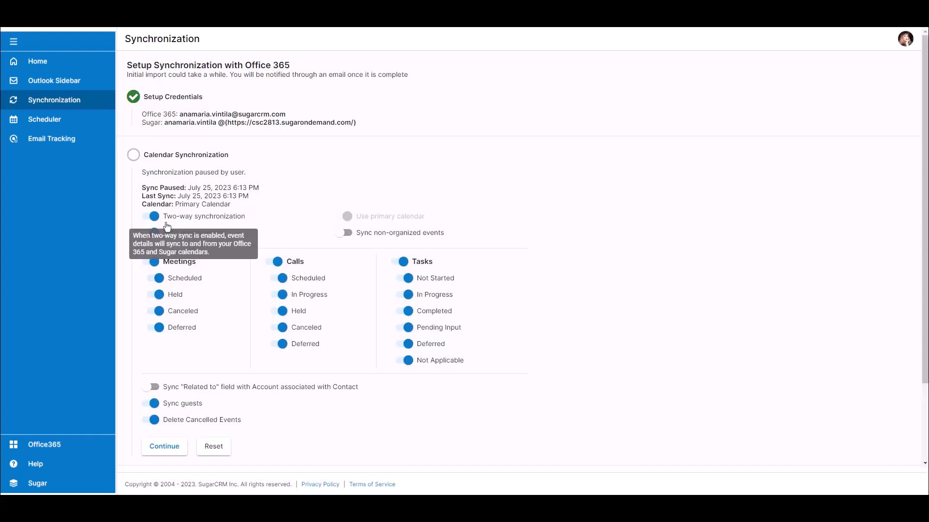
left_click(165, 447)
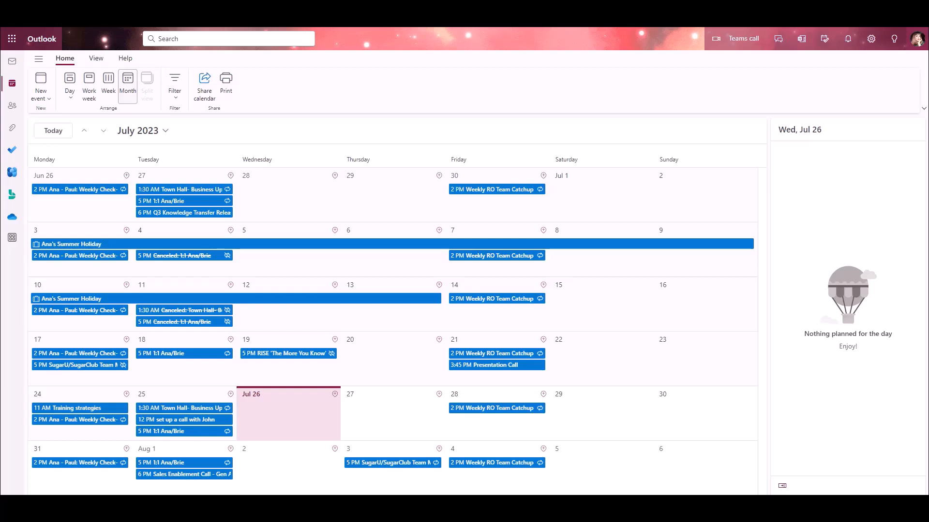
Create a meeting event titled for the colleague, invite them, start at 4:00 PM, and send it
left_click(49, 99)
left_click(70, 133)
type("meeting with Brie")
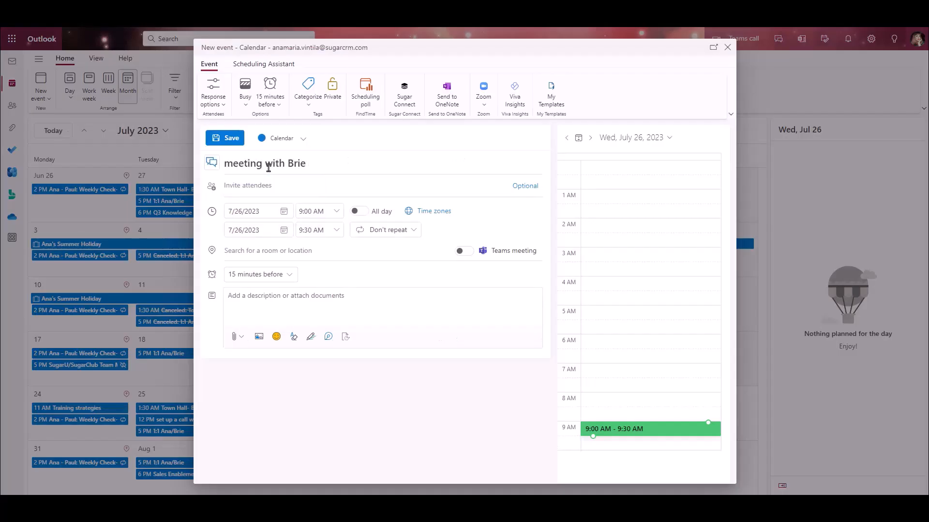
left_click(248, 186)
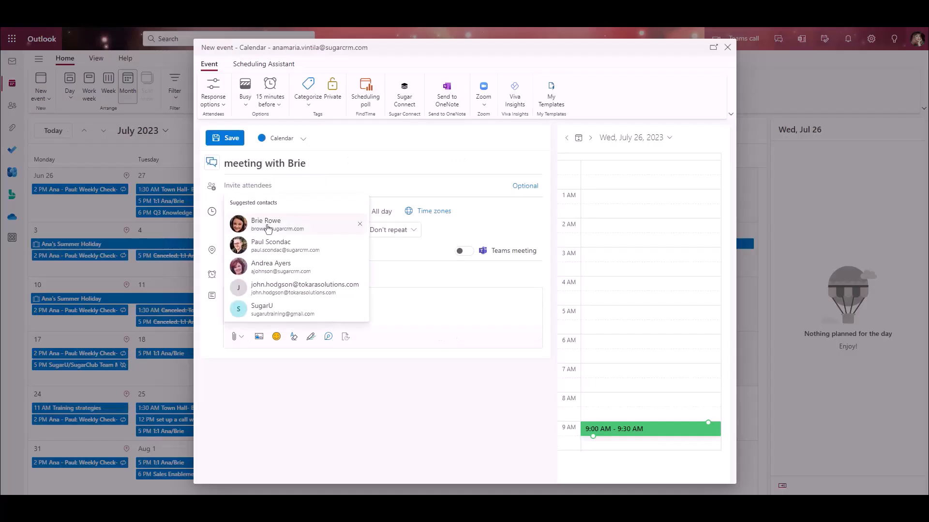
left_click(265, 220)
left_click(334, 269)
scroll(332, 355, "down", 4)
left_click(324, 335)
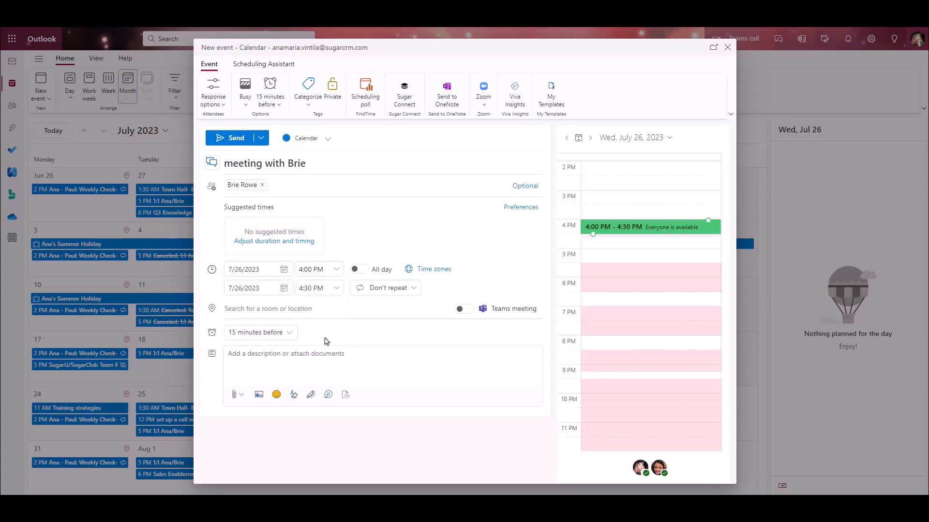
left_click(233, 139)
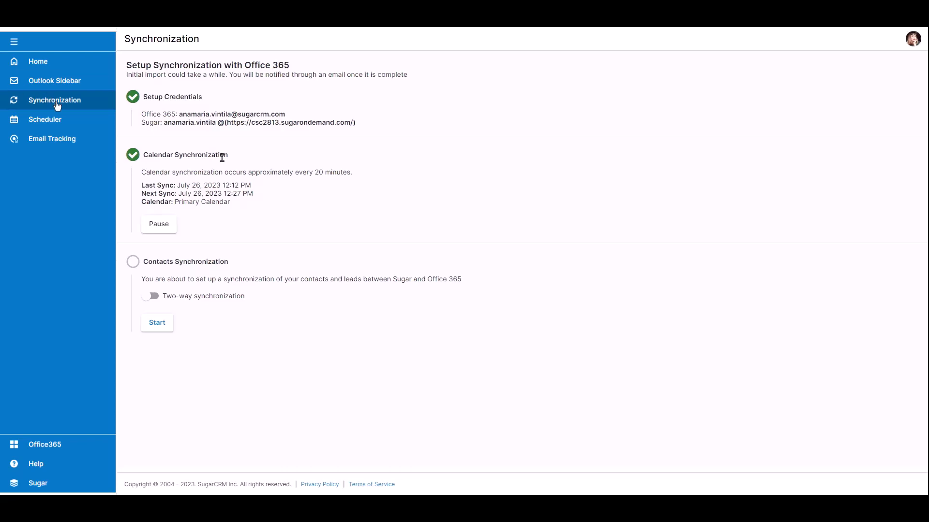
In Scheduler, copy the 15 Minute Meeting link and open that event type for editing
left_click(72, 121)
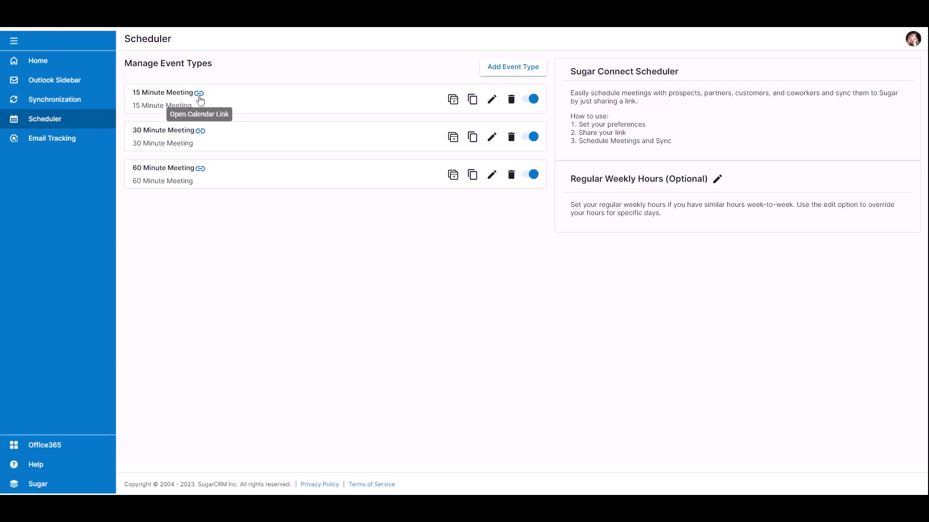
left_click(471, 102)
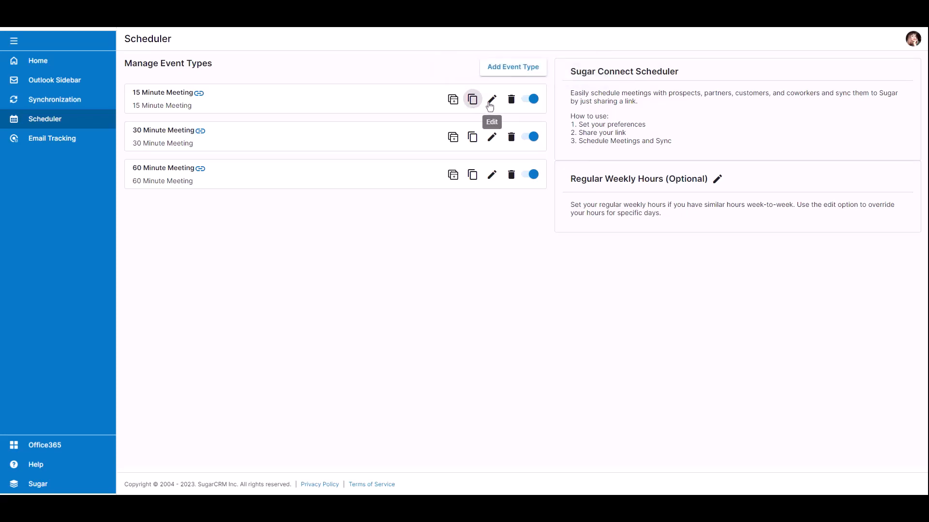
left_click(490, 104)
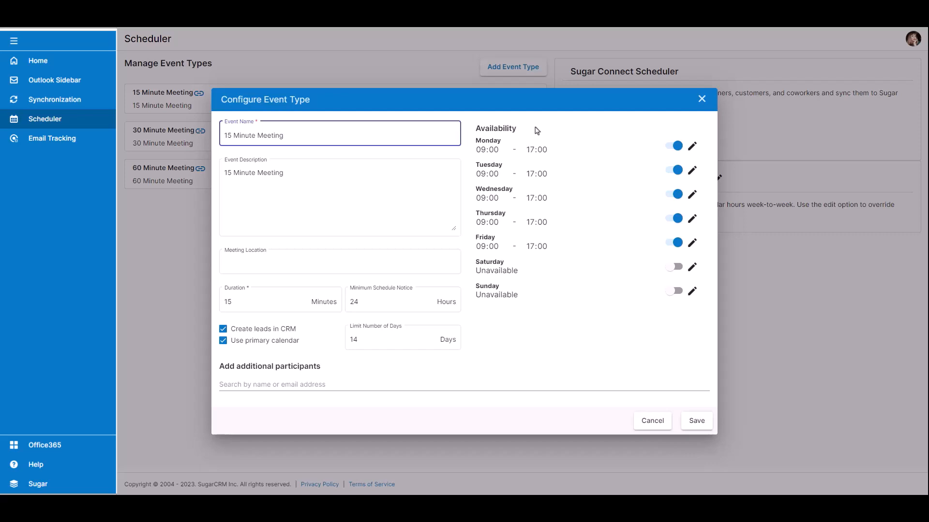
Add a 17:30–18:00 Monday interval, cancel the dialog, then toggle the event's active status
left_click(676, 147)
left_click(676, 147)
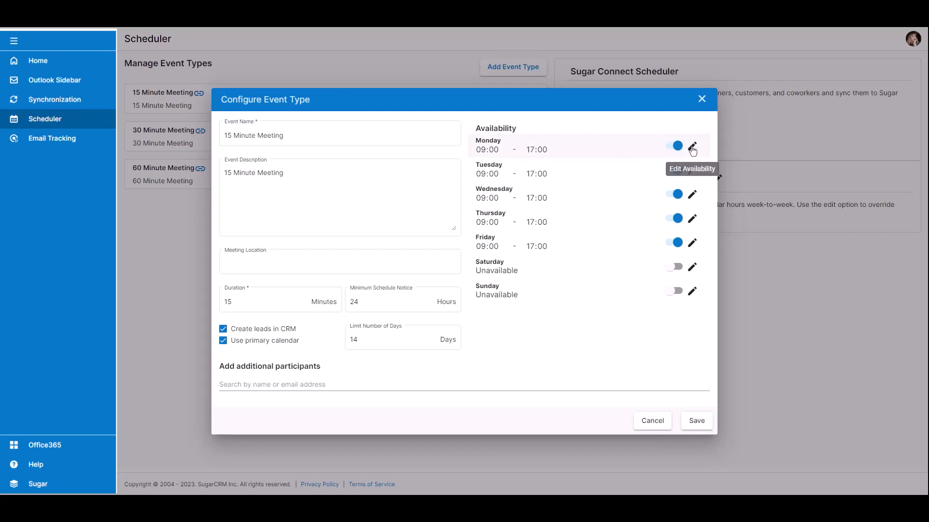
left_click(692, 148)
left_click(608, 189)
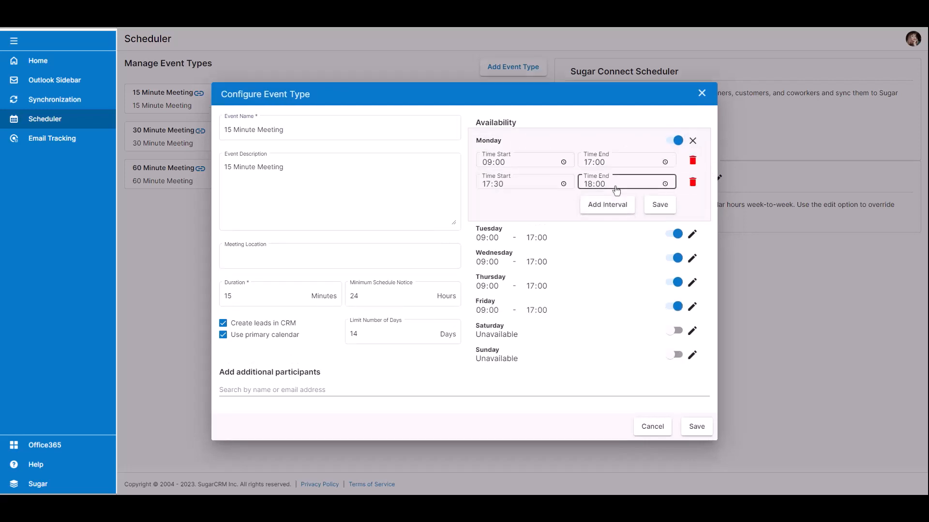
left_click(658, 206)
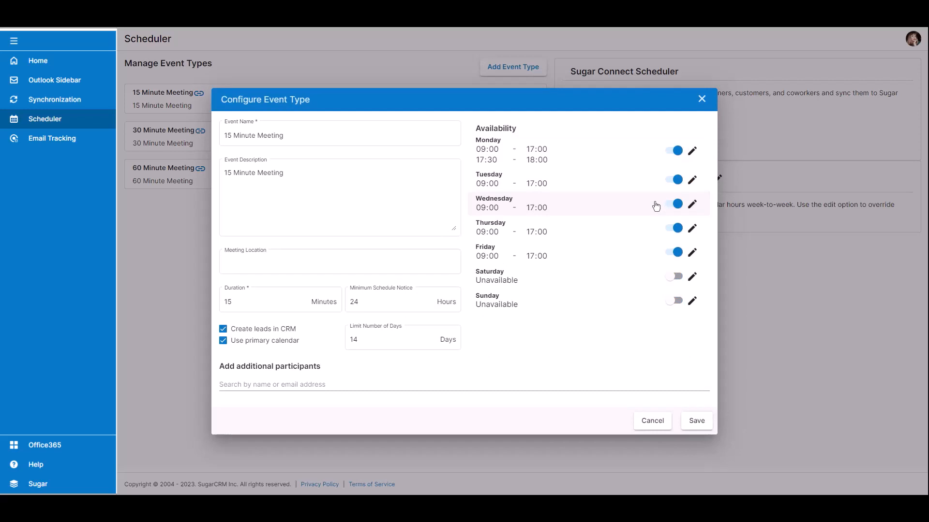
left_click(651, 425)
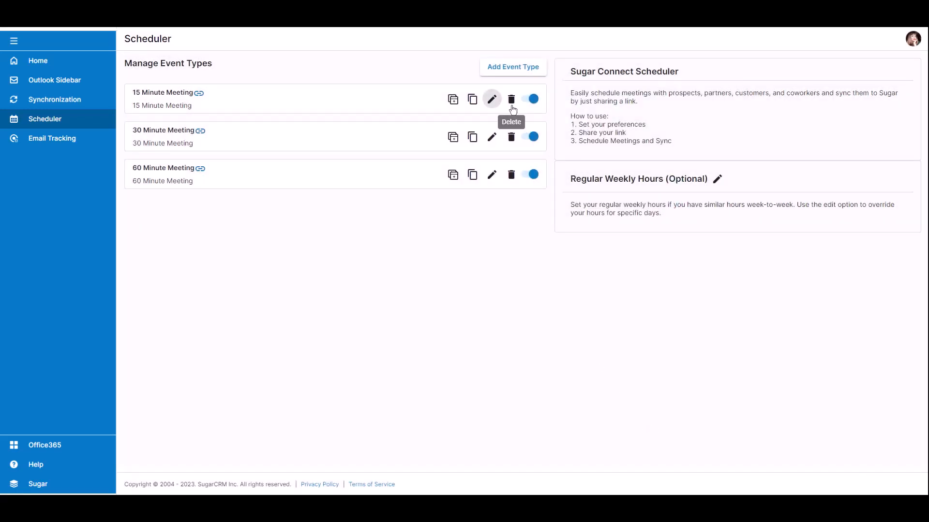
left_click(533, 101)
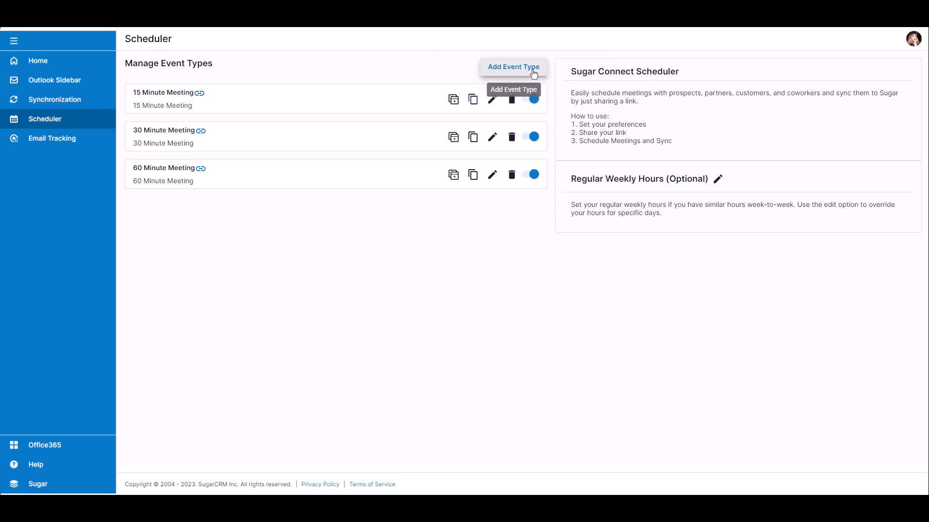
Name a new event type, enable Monday and Tuesday, and limit Monday to 09:00–11:00
left_click(534, 73)
type("mee")
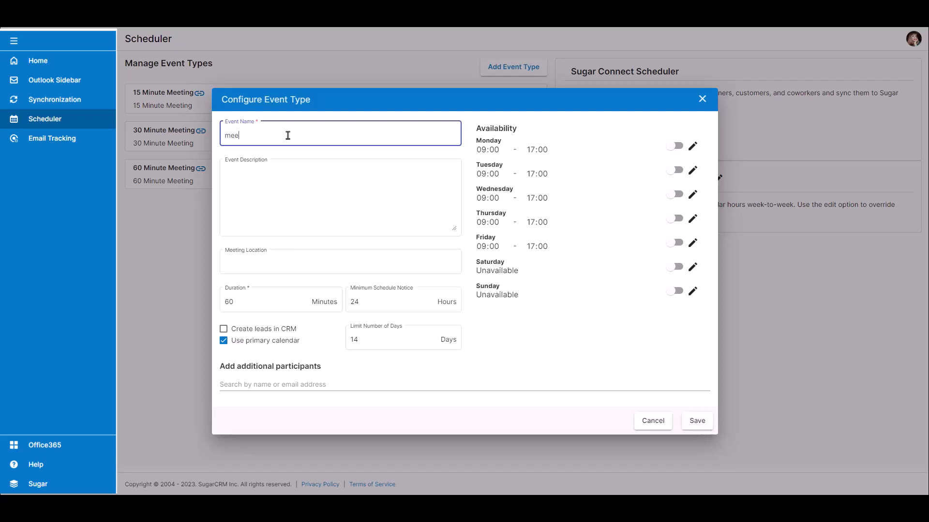
type("ting with John")
left_click(676, 146)
left_click(681, 172)
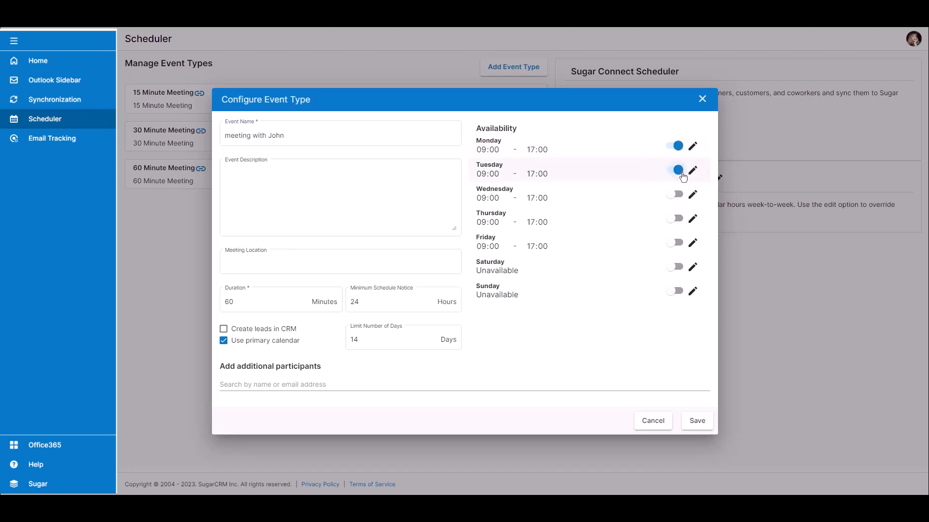
left_click(693, 146)
left_click(593, 169)
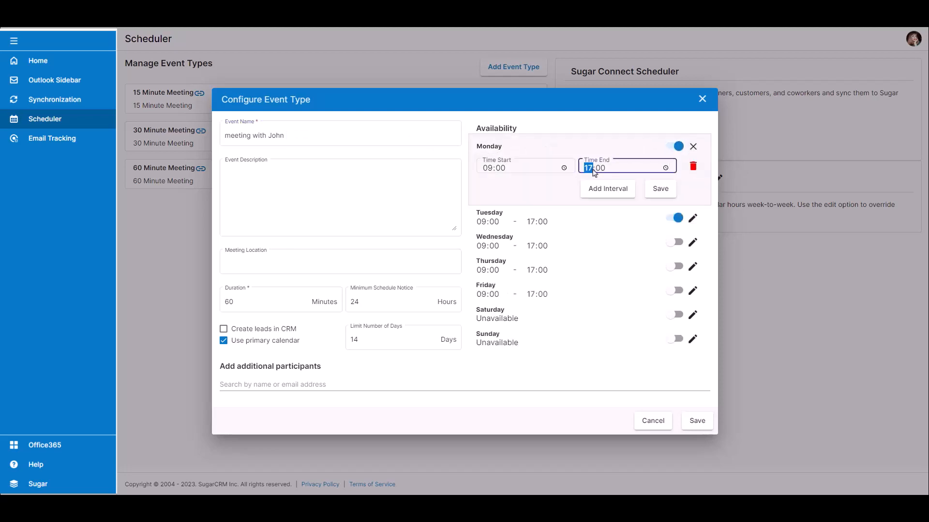
type("11")
left_click(605, 190)
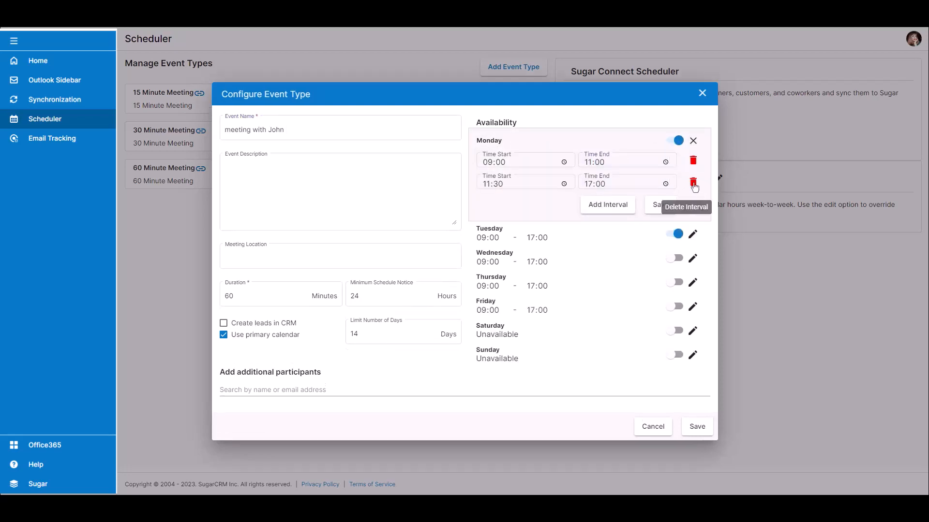
left_click(693, 184)
Set Tuesday to 09:00–11:00, save the event type, and copy its calendar link
left_click(692, 219)
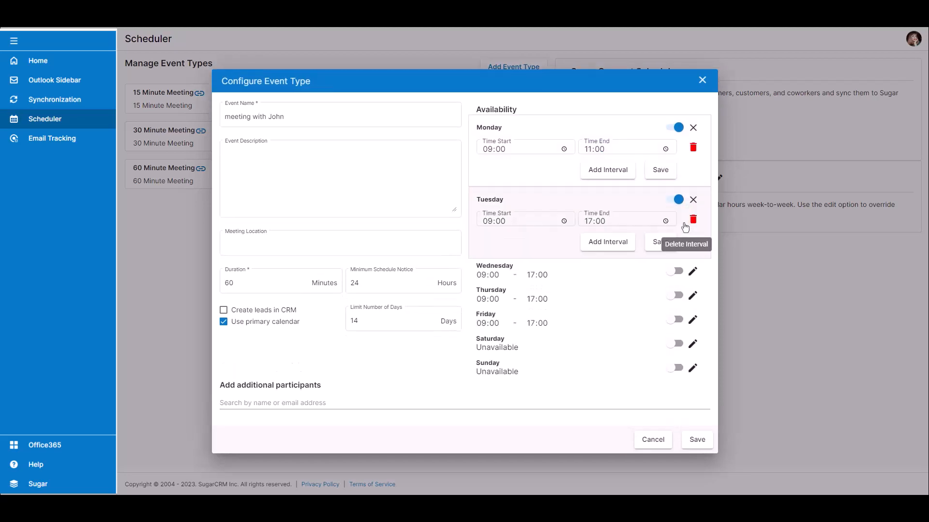
left_click(589, 221)
type("1")
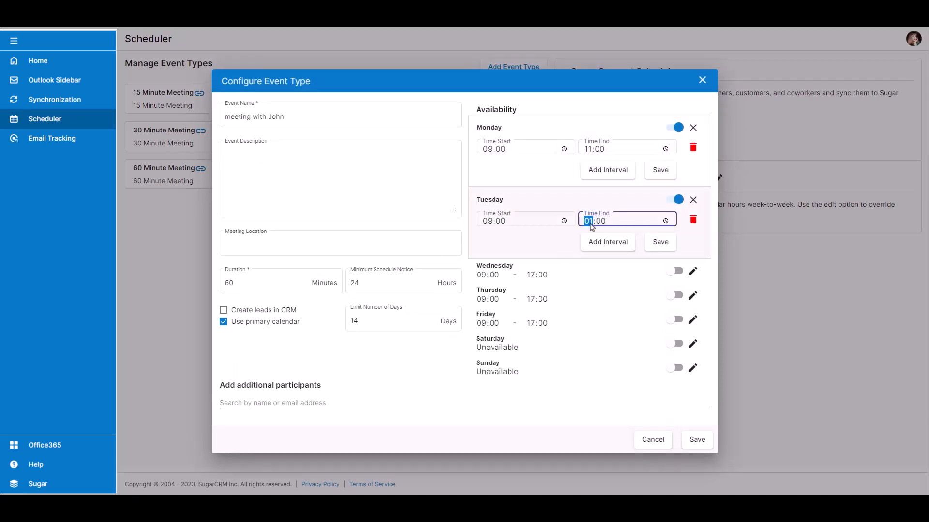
type("1")
left_click(661, 241)
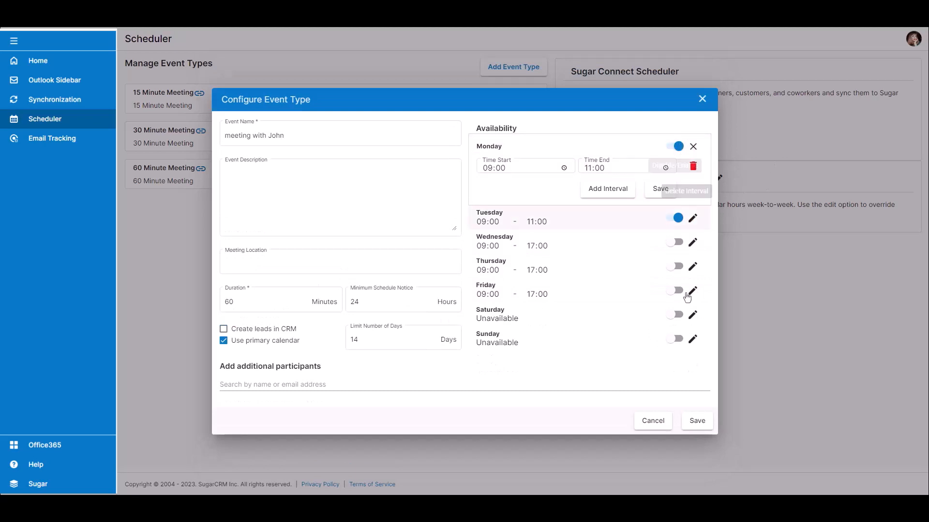
left_click(660, 189)
left_click(698, 421)
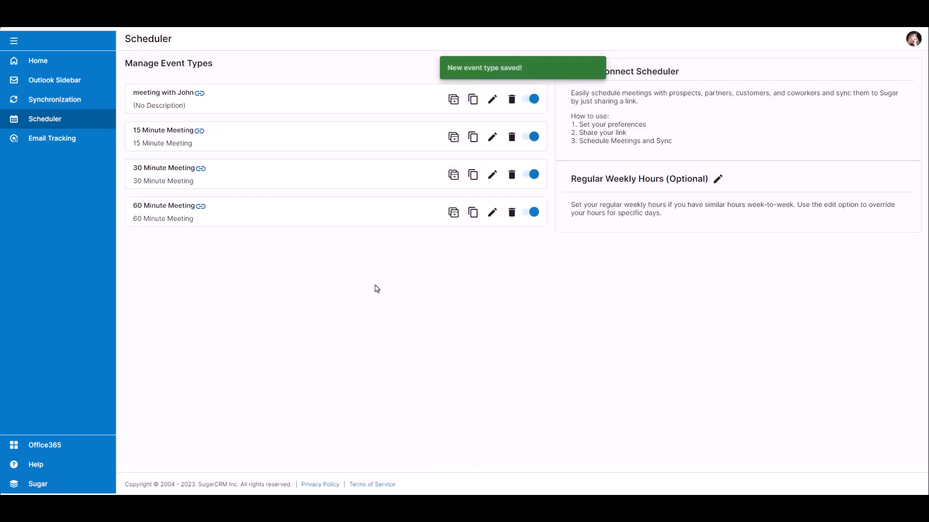
left_click(472, 101)
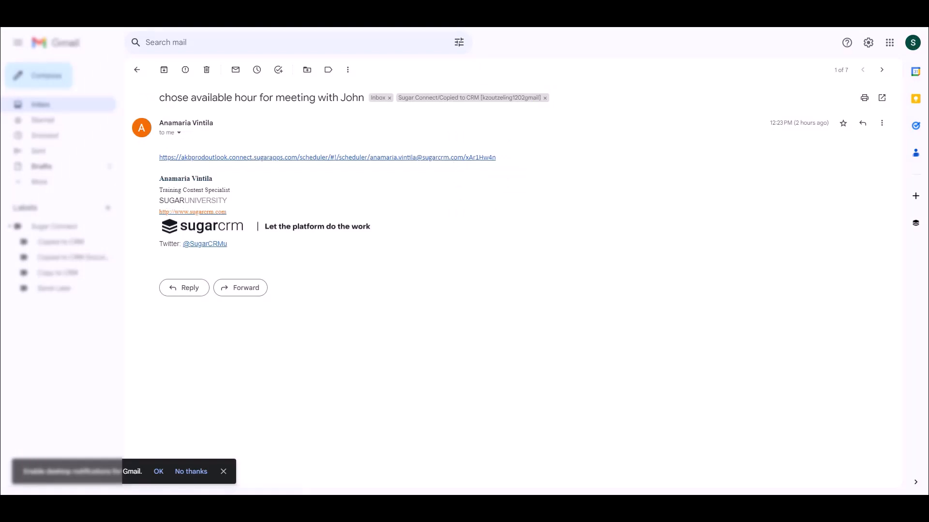
Open the scheduler booking URL from the Gmail message body
left_click(437, 159)
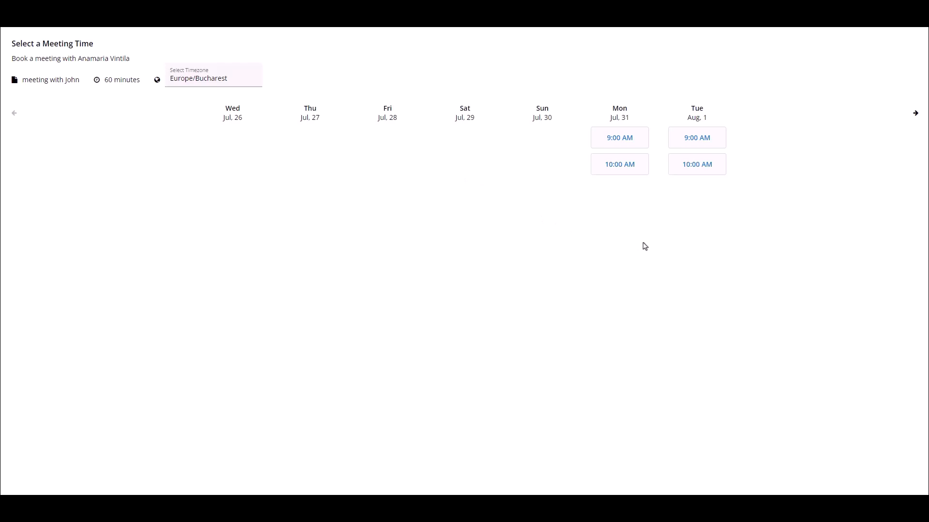
Book Tuesday August 1 at 10:00 AM with the attendee's name and e-mail, then advance the slide
left_click(699, 172)
type("John")
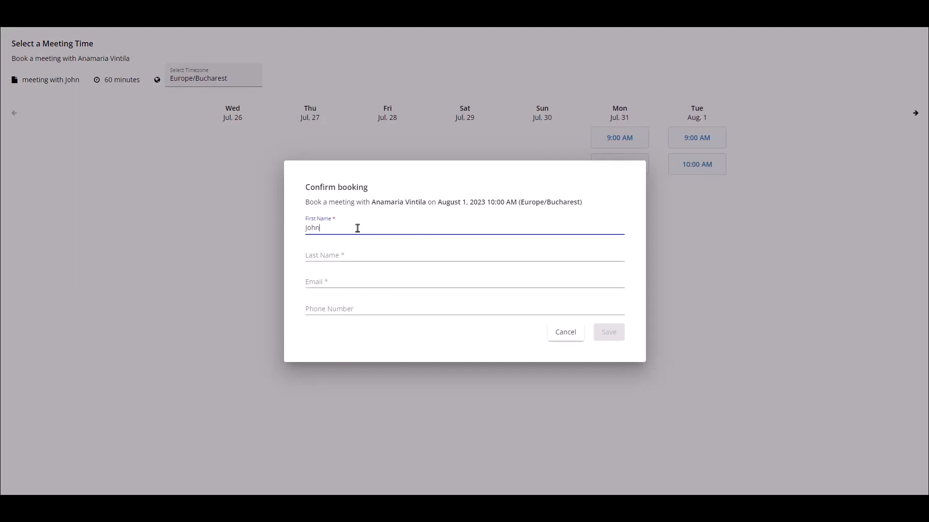
left_click(331, 255)
type("Doe")
left_click(314, 285)
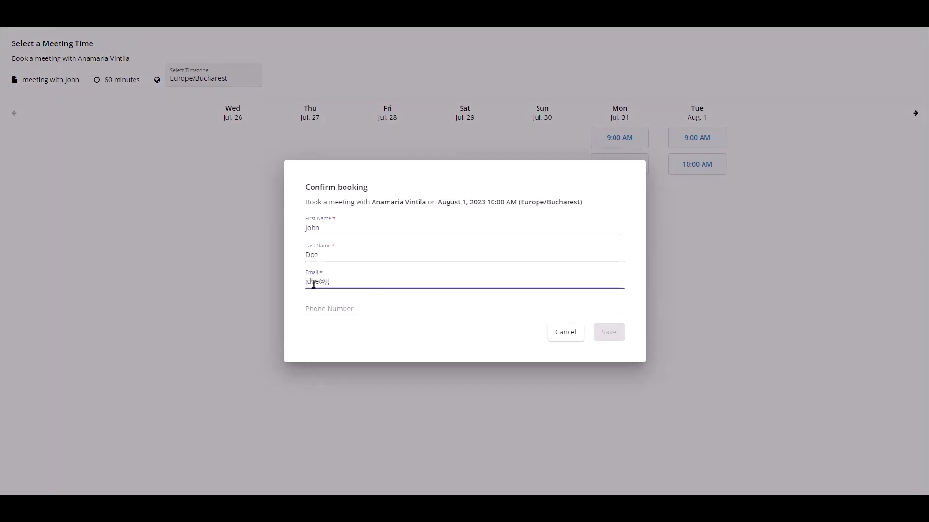
left_click(609, 334)
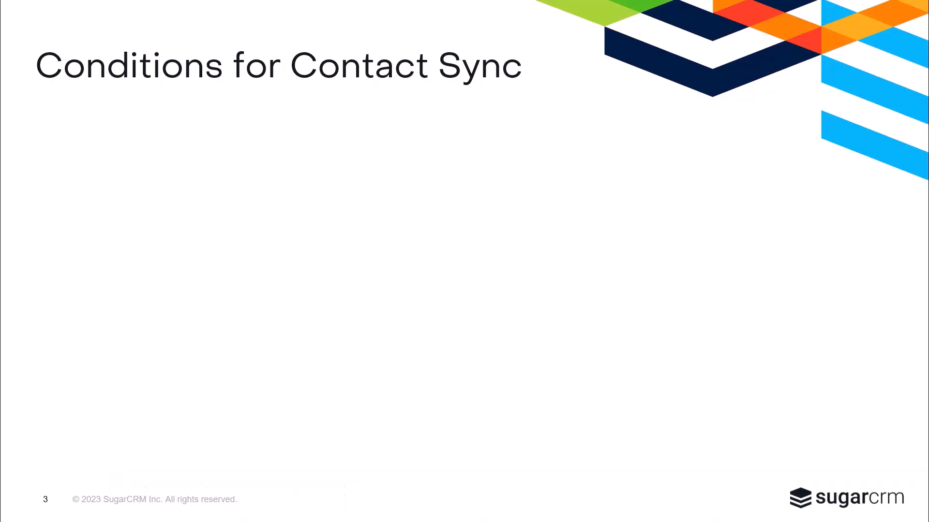
key("Right")
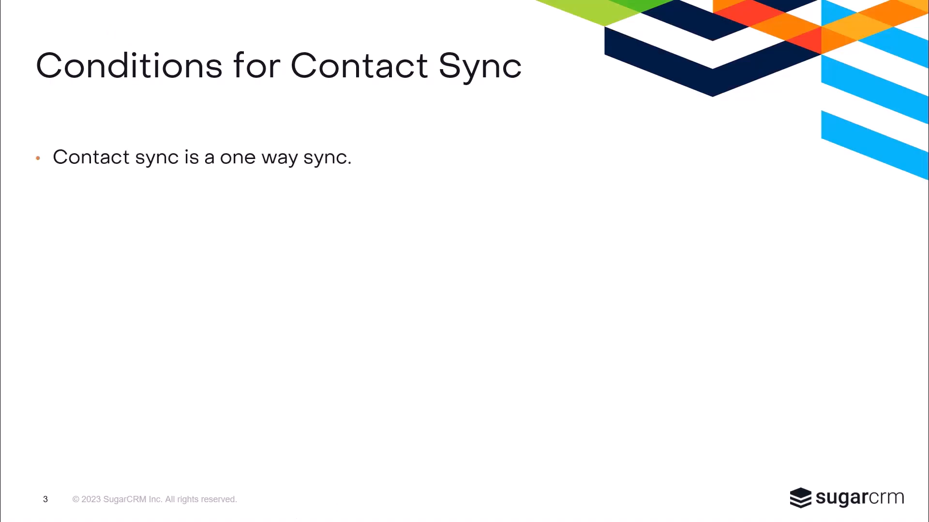